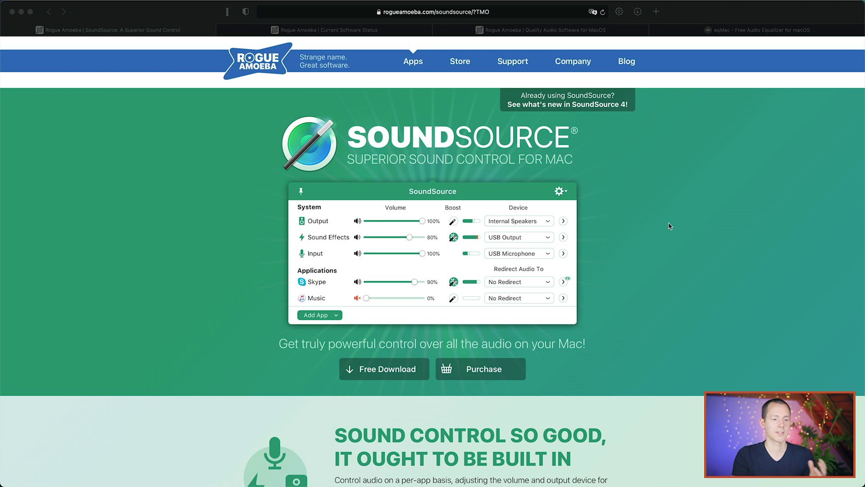
- Scroll the SoundSource page down to the 'See SoundSource in Action' demo with its per-app volume and equalizer panel
{"action": "scroll", "coordinate": [718, 232], "scroll_direction": "down", "scroll_amount": 5}
{"action": "scroll", "coordinate": [718, 233], "scroll_direction": "up", "scroll_amount": 3}
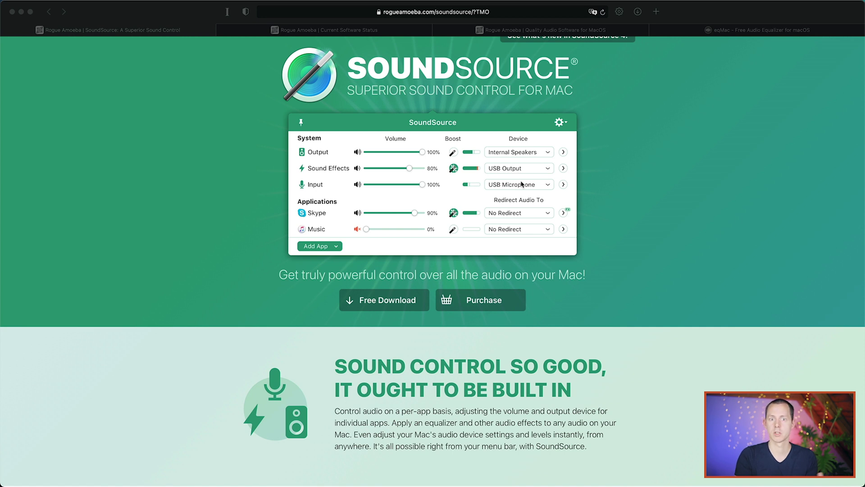
{"action": "scroll", "coordinate": [525, 184], "scroll_direction": "down", "scroll_amount": 10}
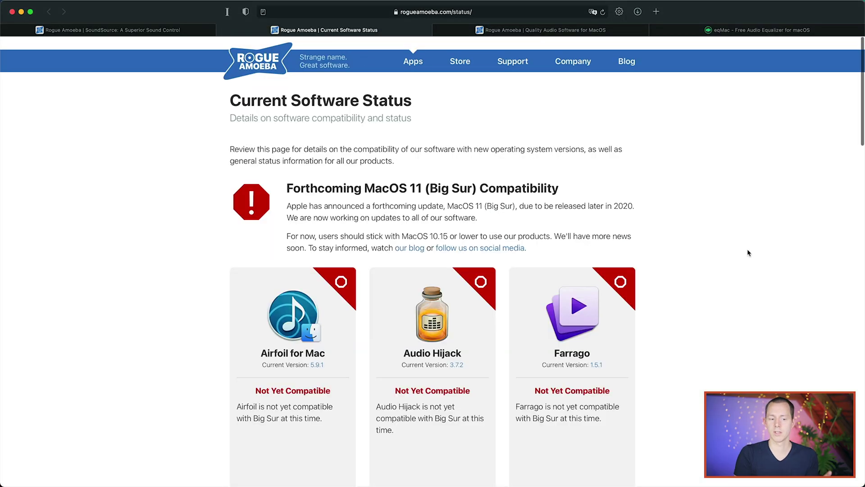
- Scroll the Current Software Status page down to the product compatibility cards
{"action": "scroll", "coordinate": [748, 253], "scroll_direction": "down", "scroll_amount": 5}
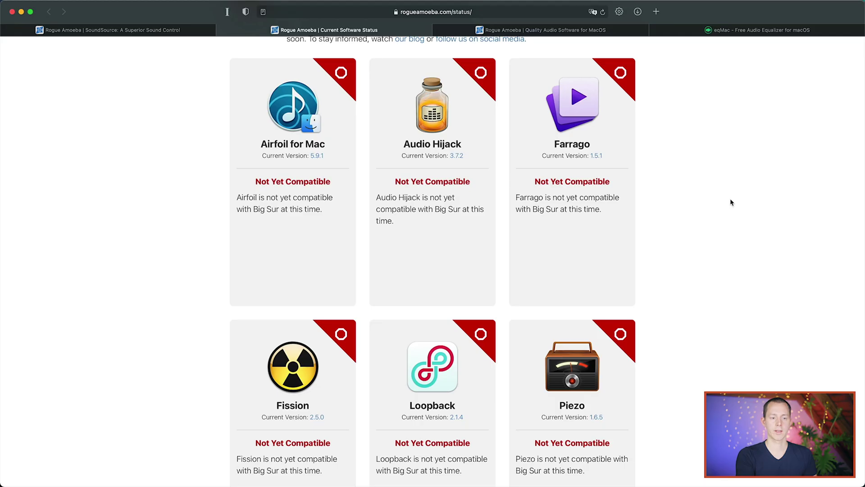
- Launch SoundSource via Spotlight search 'sou', dismiss its unsupported-OS warning, and scroll to its status card
{"action": "key", "text": "super+space"}
{"action": "type", "text": "sou"}
{"action": "key", "text": "Return"}
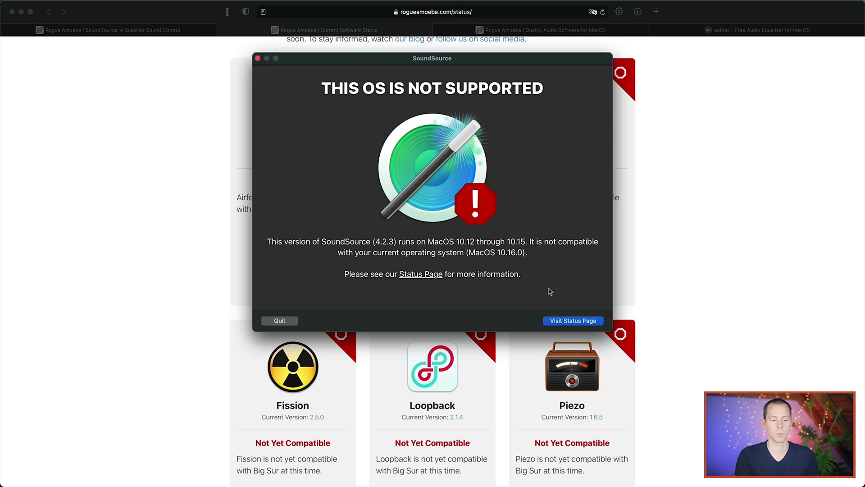
{"action": "left_click", "coordinate": [257, 58]}
{"action": "scroll", "coordinate": [385, 235], "scroll_direction": "down", "scroll_amount": 10}
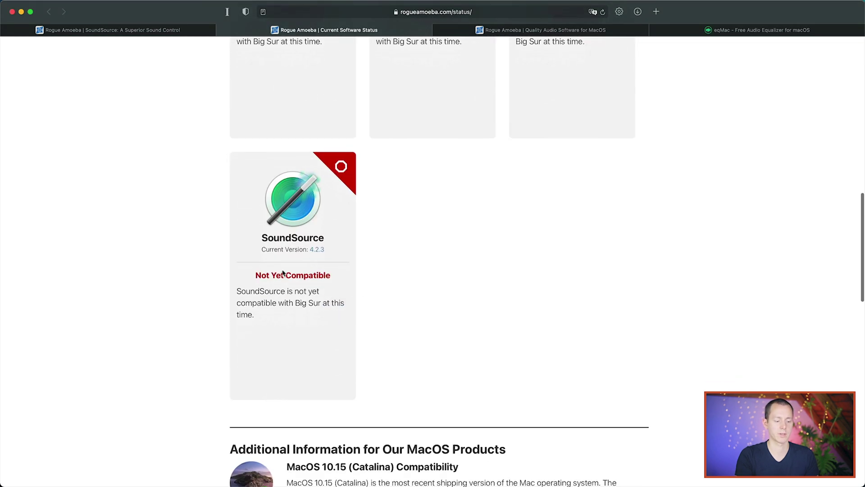
{"action": "scroll", "coordinate": [458, 282], "scroll_direction": "down", "scroll_amount": 3}
- Scroll the status page back up to the notice advising staying on macOS 10.15 or lower
{"action": "scroll", "coordinate": [569, 248], "scroll_direction": "up", "scroll_amount": 5}
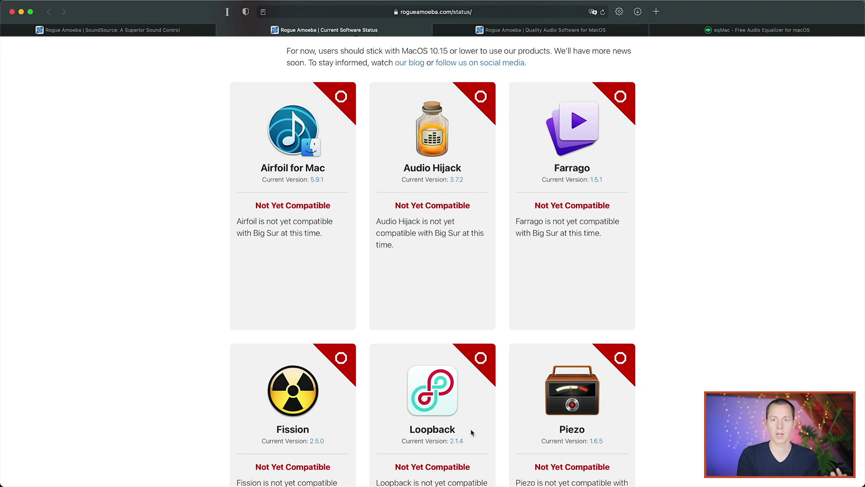
{"action": "scroll", "coordinate": [545, 265], "scroll_direction": "up", "scroll_amount": 5}
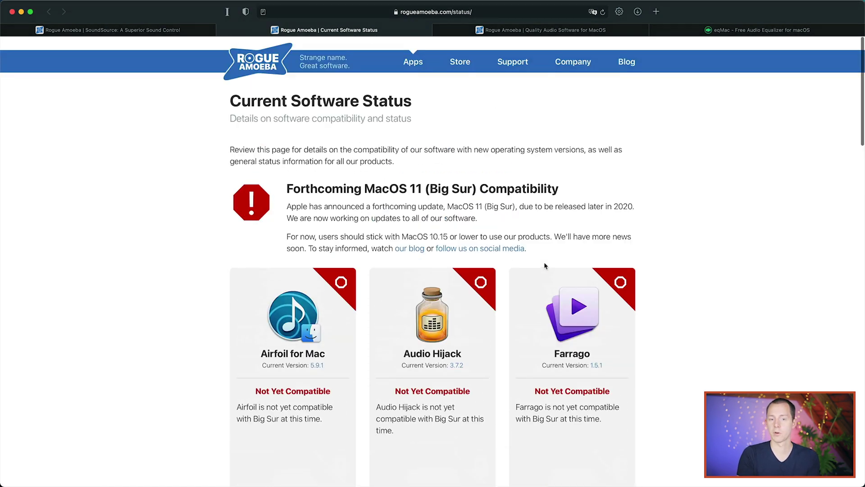
- Open the Rogue Amoeba blog and skim the Zoom calls article, scrolling down and back up
{"action": "left_click", "coordinate": [630, 65]}
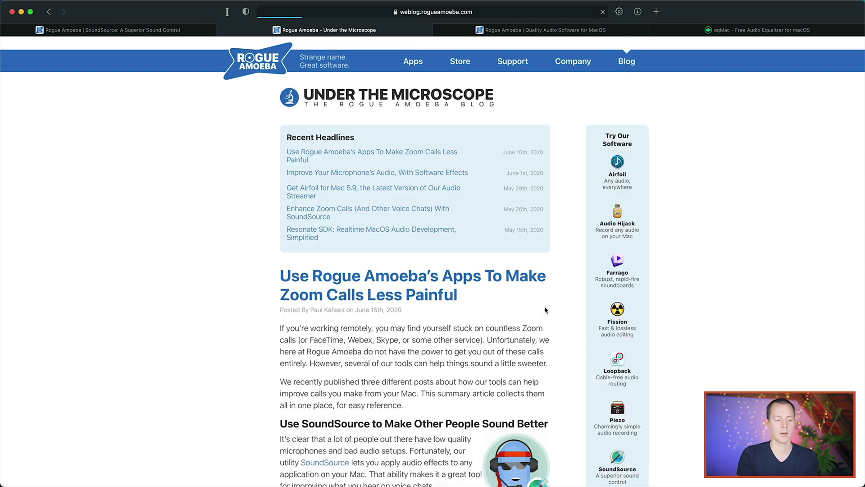
{"action": "scroll", "coordinate": [544, 307], "scroll_direction": "down", "scroll_amount": 5}
{"action": "scroll", "coordinate": [425, 317], "scroll_direction": "down", "scroll_amount": 3}
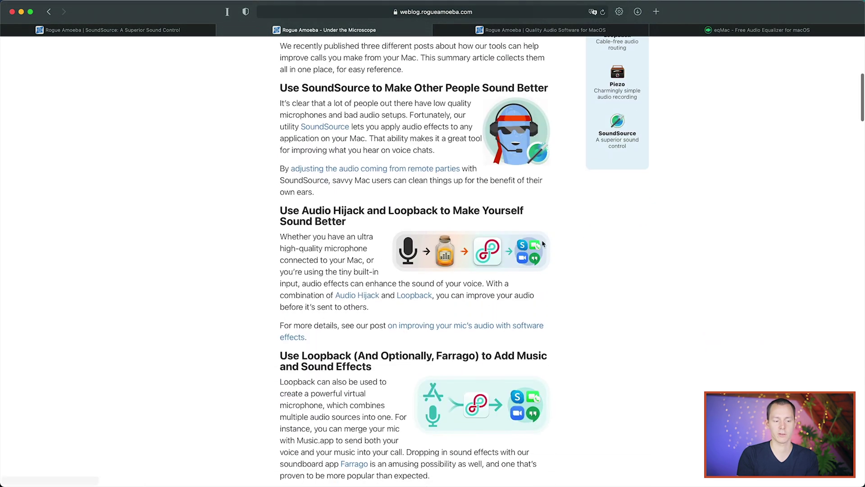
{"action": "scroll", "coordinate": [462, 271], "scroll_direction": "down", "scroll_amount": 3}
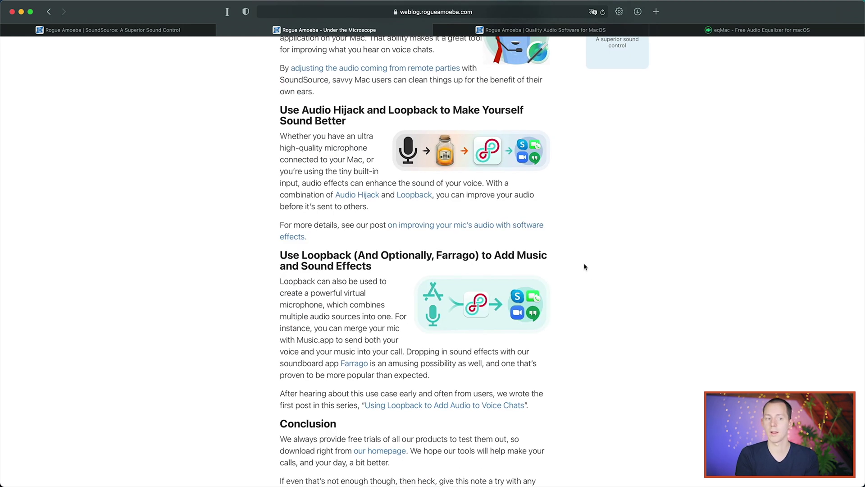
{"action": "scroll", "coordinate": [505, 231], "scroll_direction": "up", "scroll_amount": 9}
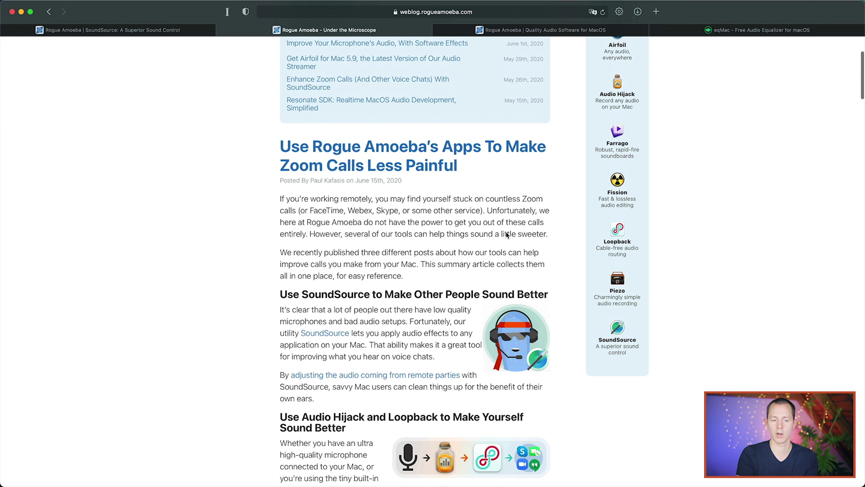
{"action": "scroll", "coordinate": [507, 234], "scroll_direction": "up", "scroll_amount": 4}
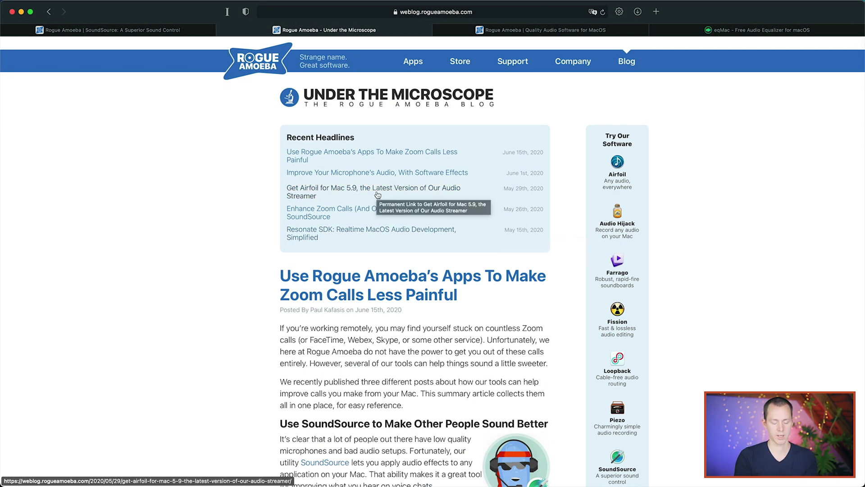
- Go back from the blog to the software status page with Cmd+[
{"action": "key", "text": "super+bracketleft"}
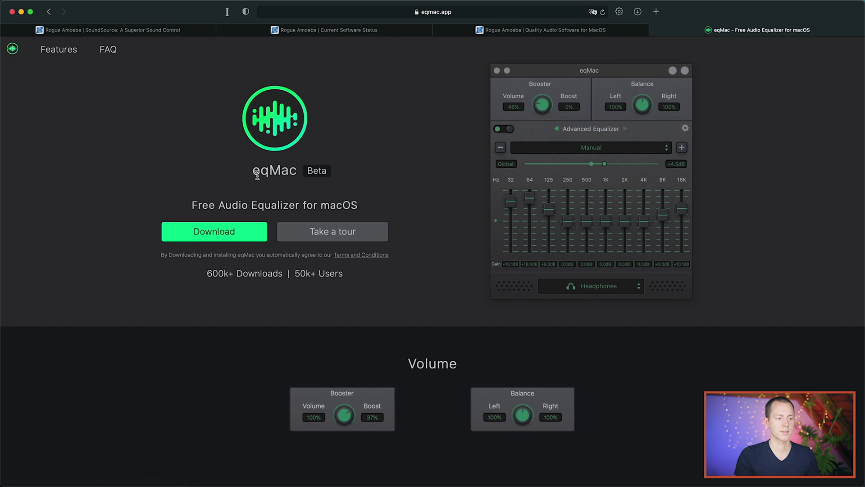
- Select the eqMac title text on the home page, then clear the selection
{"action": "left_click_drag", "start_coordinate": [254, 174], "coordinate": [347, 175]}
{"action": "left_click", "coordinate": [347, 175]}
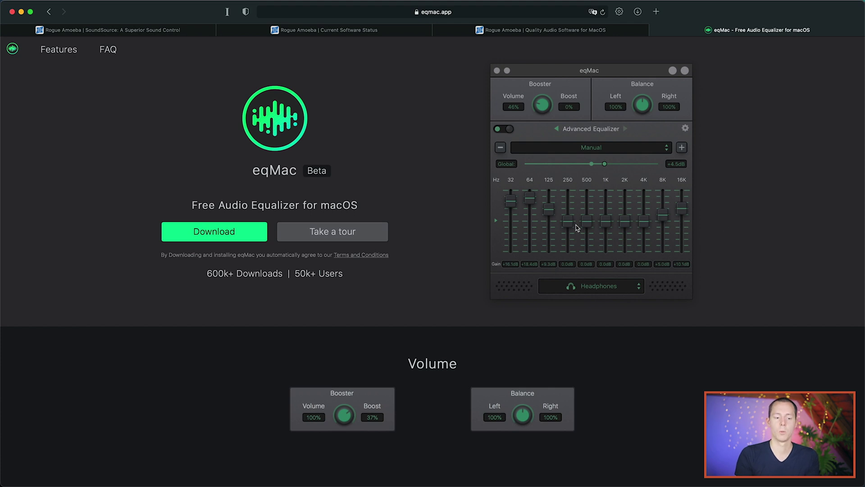
{"action": "scroll", "coordinate": [576, 319], "scroll_direction": "up", "scroll_amount": 1}
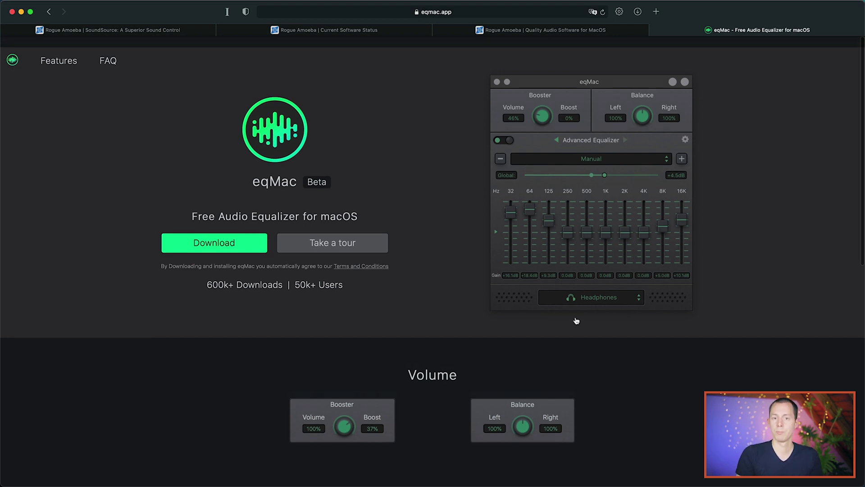
{"action": "scroll", "coordinate": [576, 318], "scroll_direction": "down", "scroll_amount": 15}
{"action": "scroll", "coordinate": [576, 320], "scroll_direction": "up", "scroll_amount": 2}
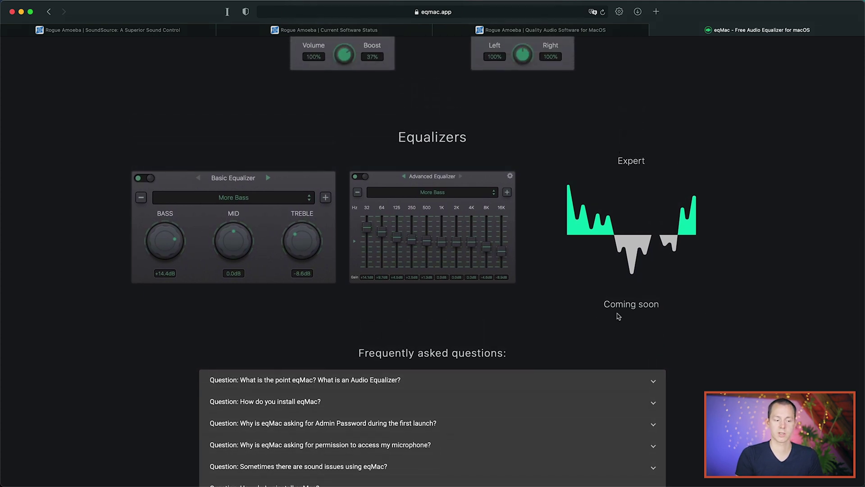
{"action": "scroll", "coordinate": [734, 239], "scroll_direction": "up", "scroll_amount": 12}
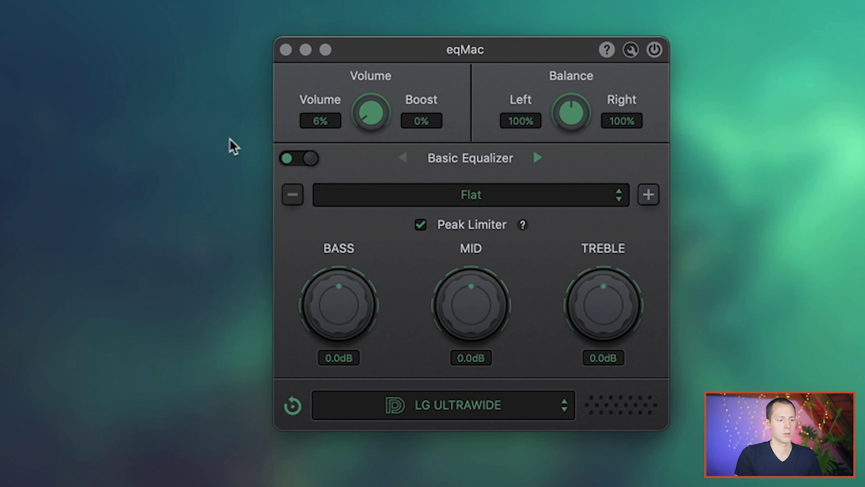
{"action": "left_click", "coordinate": [536, 157]}
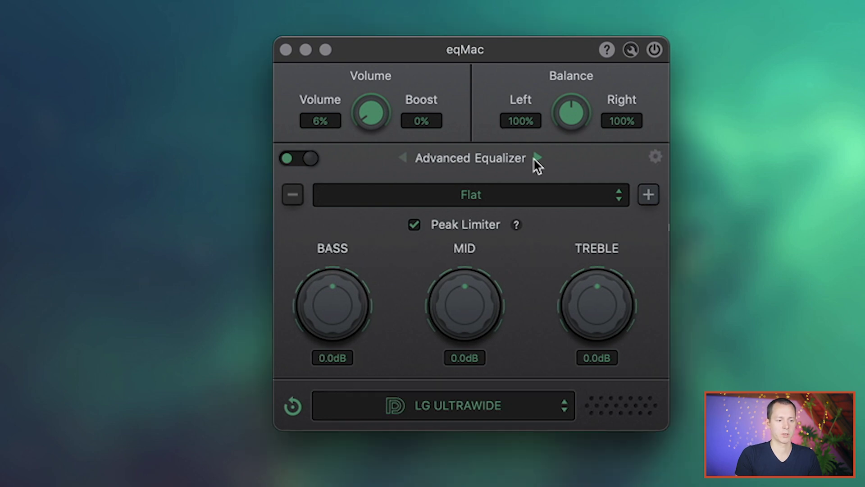
{"action": "left_click", "coordinate": [656, 158]}
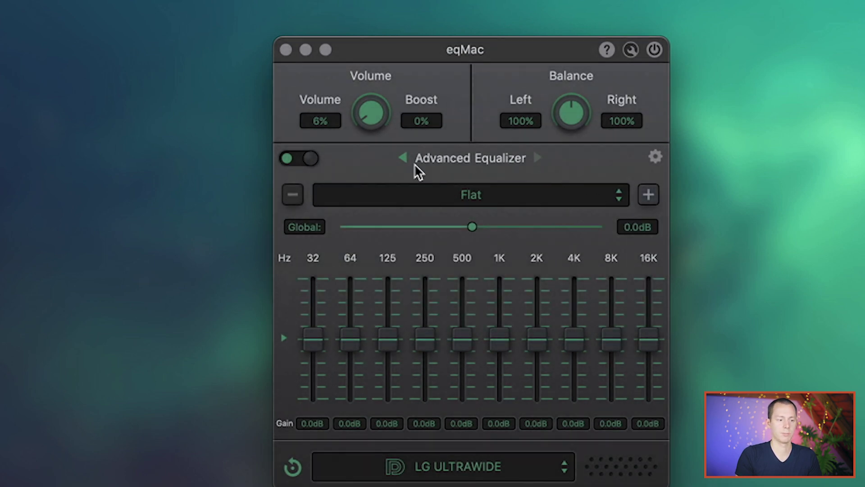
{"action": "left_click", "coordinate": [403, 157]}
{"action": "left_click", "coordinate": [297, 158]}
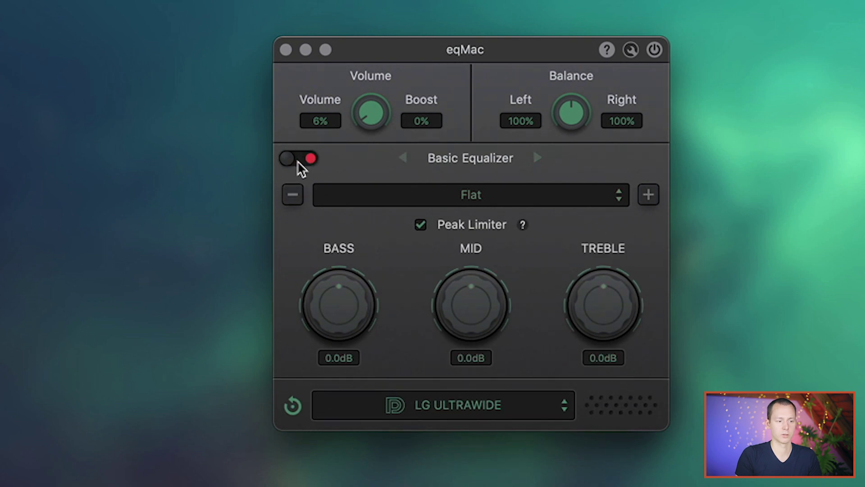
{"action": "left_click", "coordinate": [297, 158]}
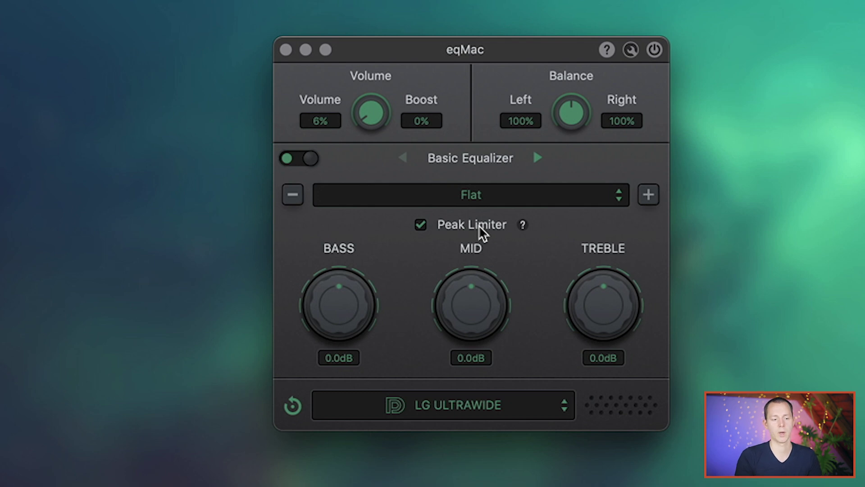
{"action": "left_click", "coordinate": [478, 196]}
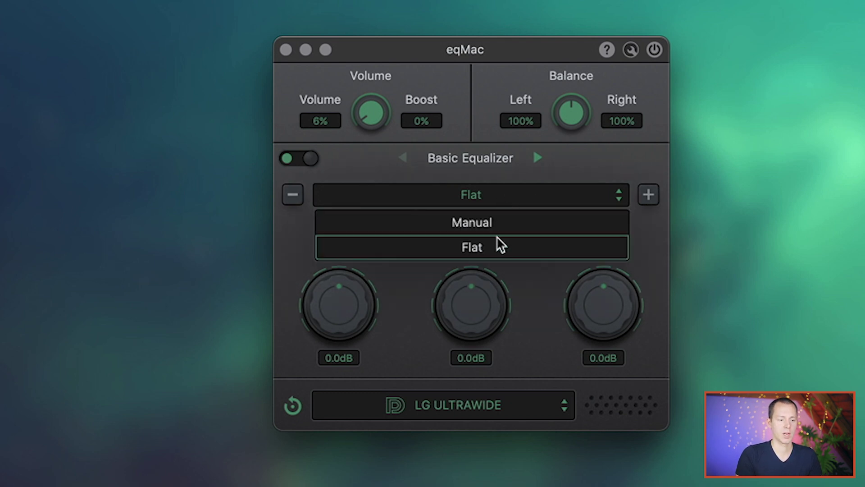
{"action": "left_click", "coordinate": [485, 224]}
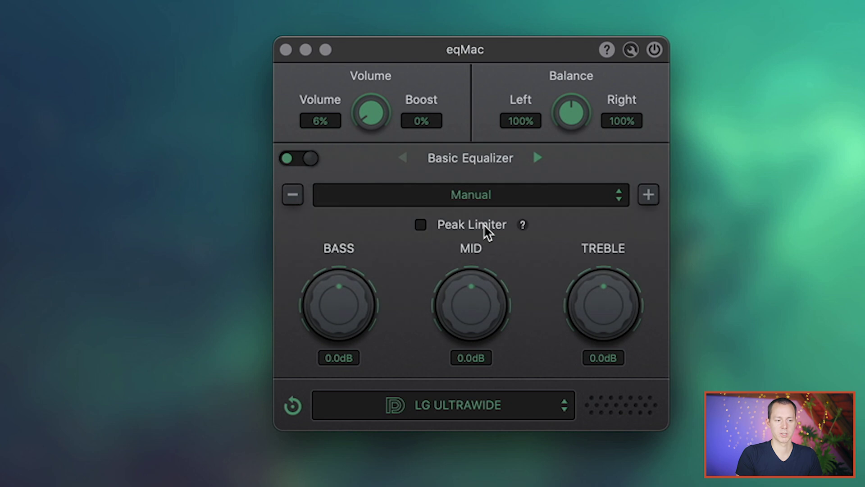
{"action": "left_click", "coordinate": [647, 194]}
{"action": "left_click", "coordinate": [426, 269]}
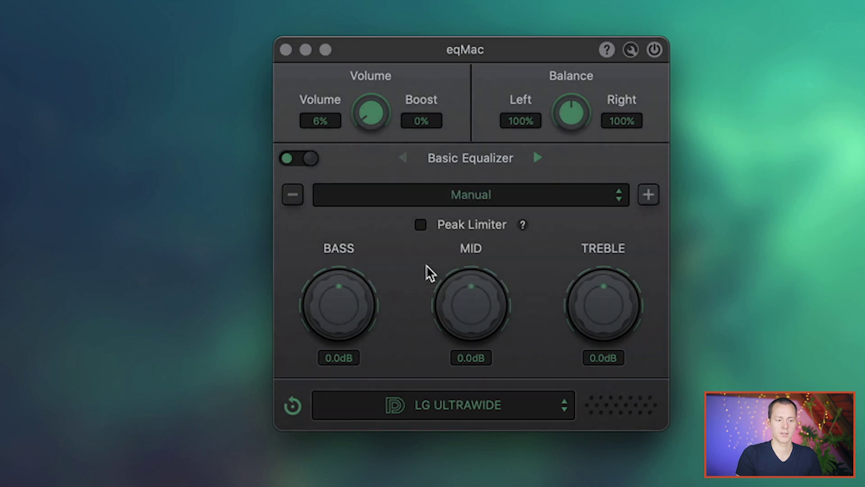
{"action": "left_click", "coordinate": [488, 196]}
{"action": "left_click", "coordinate": [491, 250]}
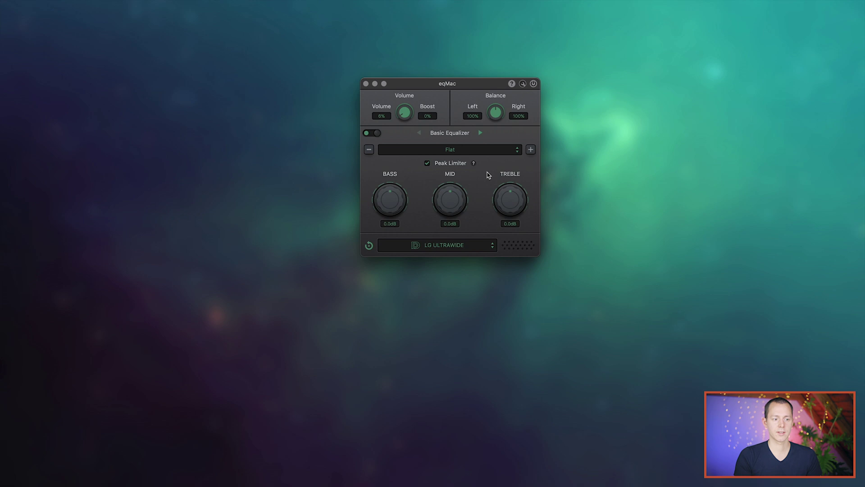
- Mute the output with F10, then raise eqMac's volume to 19% with F12
{"action": "key", "text": "F10"}
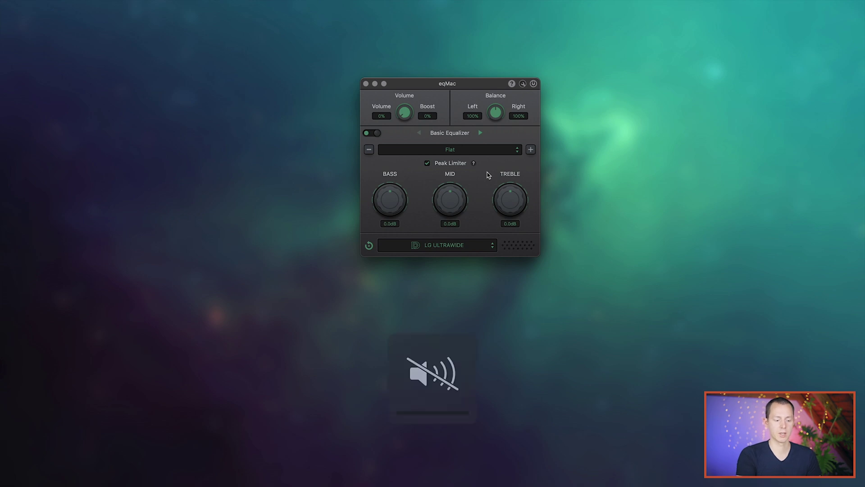
{"action": "key", "text": "F12"}
{"action": "key", "text": "F12"}
{"action": "key", "text": "F12"}
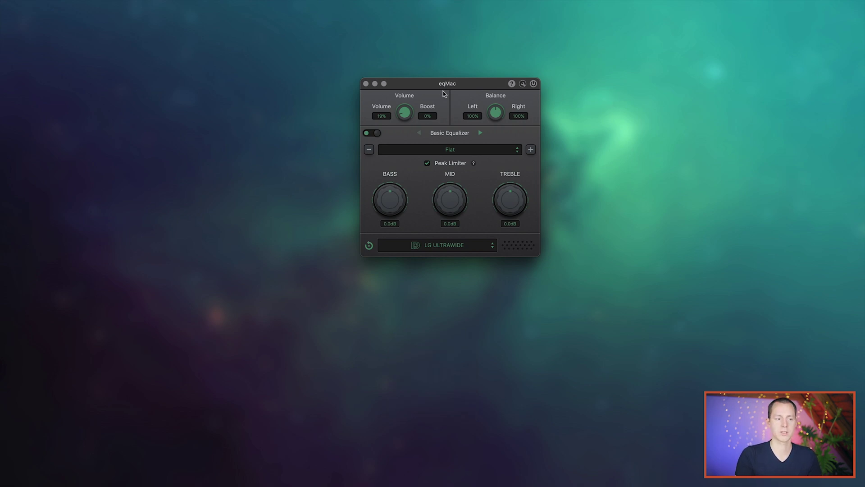
- Open eqMac's settings panel and set Show Icon to Status Bar
{"action": "mouse_move", "coordinate": [3, 245]}
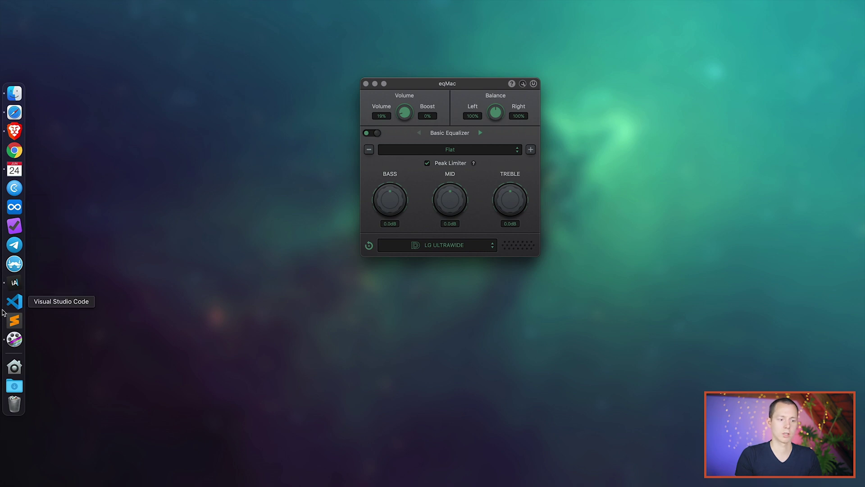
{"action": "left_click", "coordinate": [523, 85]}
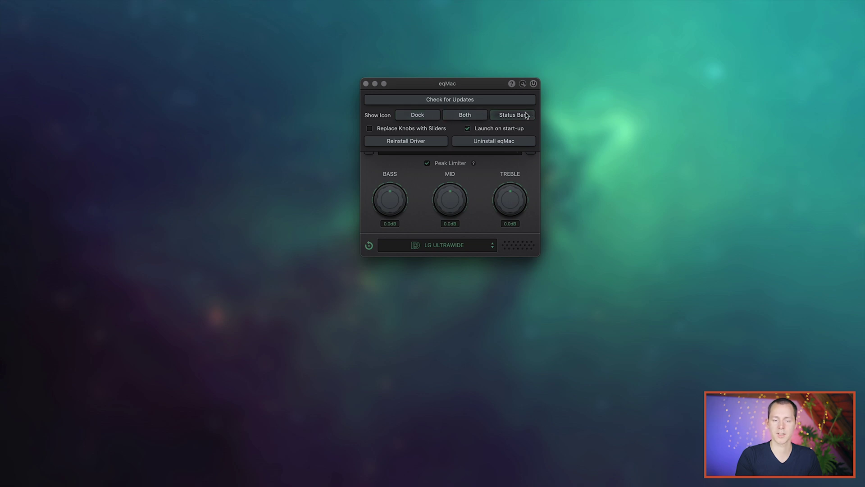
{"action": "left_click", "coordinate": [509, 115]}
{"action": "mouse_move", "coordinate": [621, 3]}
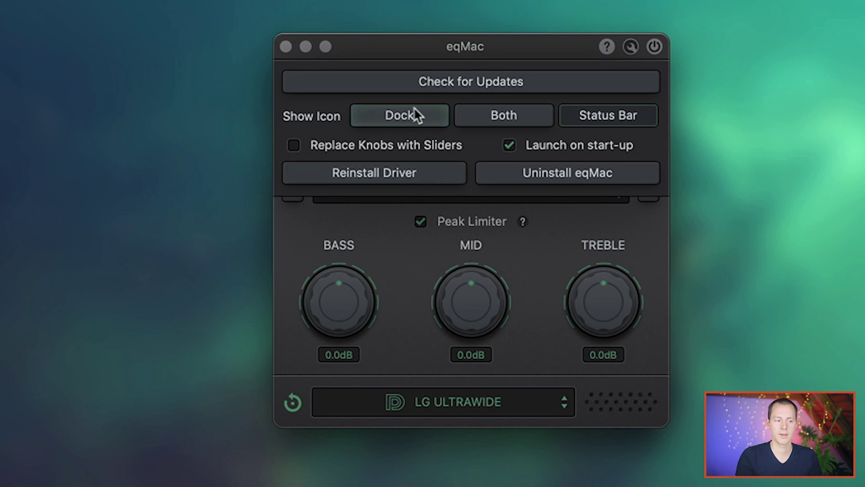
- Enable Replace Knobs with Sliders so Bass, Mid and Treble show as sliders, then list the output devices
{"action": "left_click", "coordinate": [320, 145]}
{"action": "left_click", "coordinate": [337, 145]}
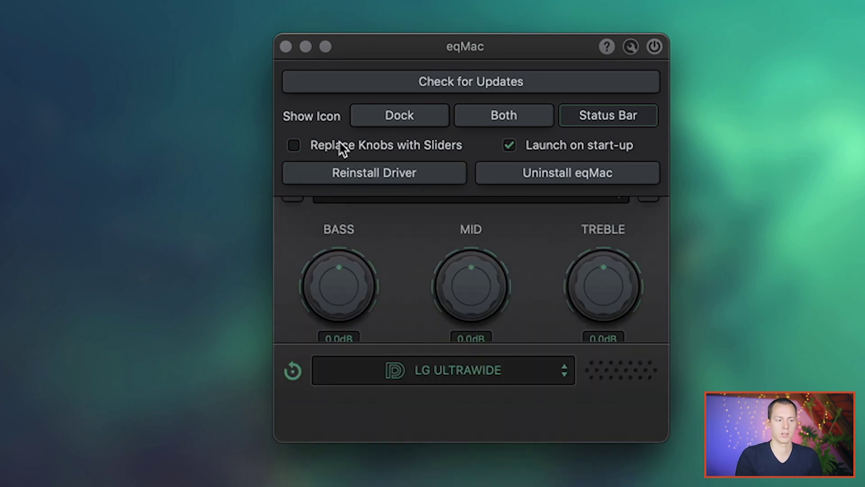
{"action": "left_click", "coordinate": [334, 145]}
{"action": "left_click", "coordinate": [631, 47]}
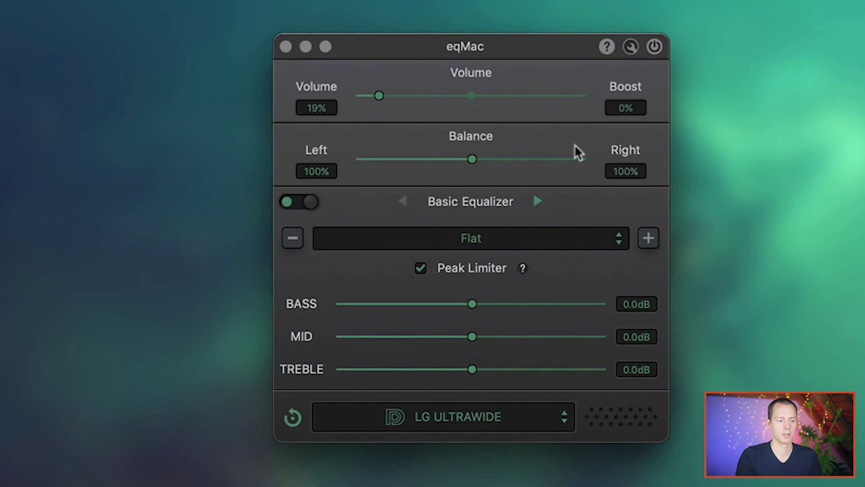
{"action": "left_click", "coordinate": [631, 47]}
{"action": "left_click", "coordinate": [301, 145]}
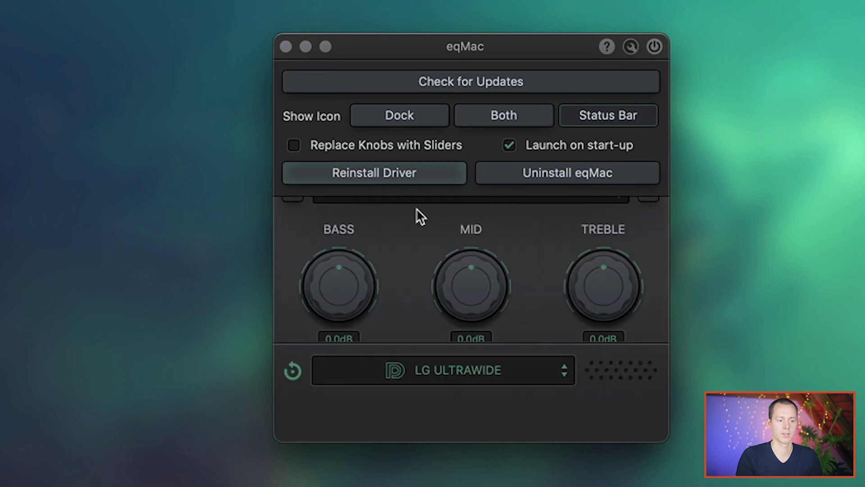
{"action": "left_click", "coordinate": [376, 145]}
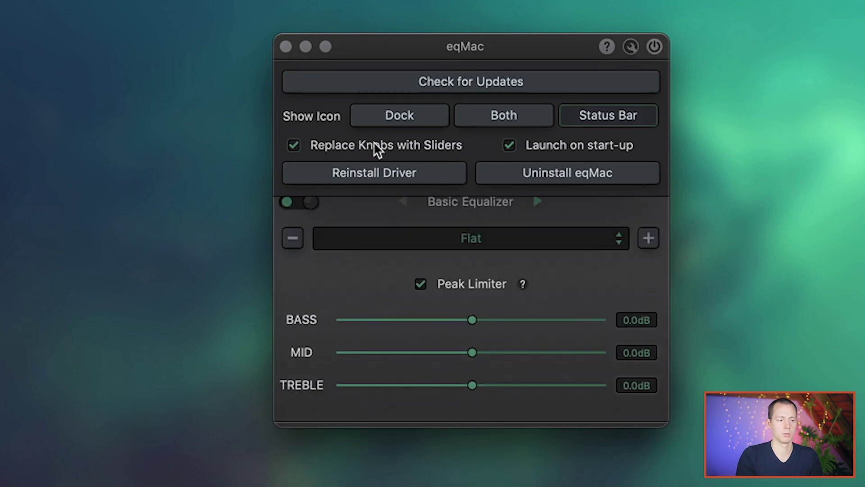
{"action": "left_click", "coordinate": [632, 47]}
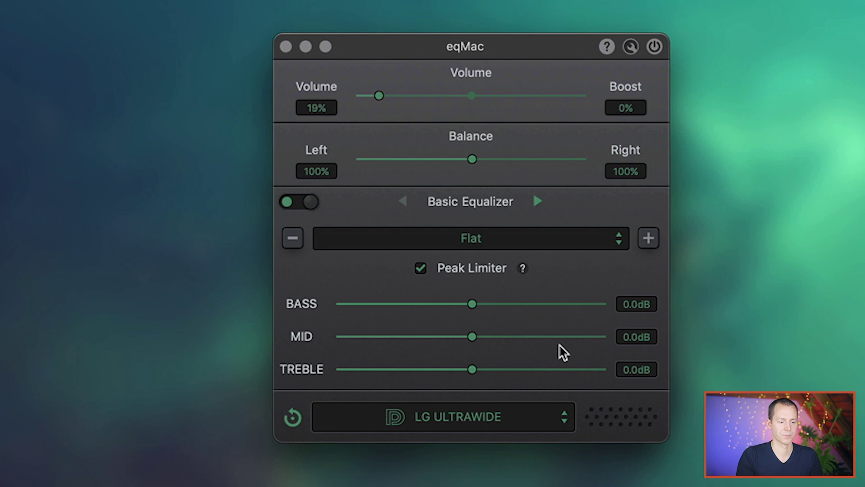
{"action": "left_click", "coordinate": [522, 414]}
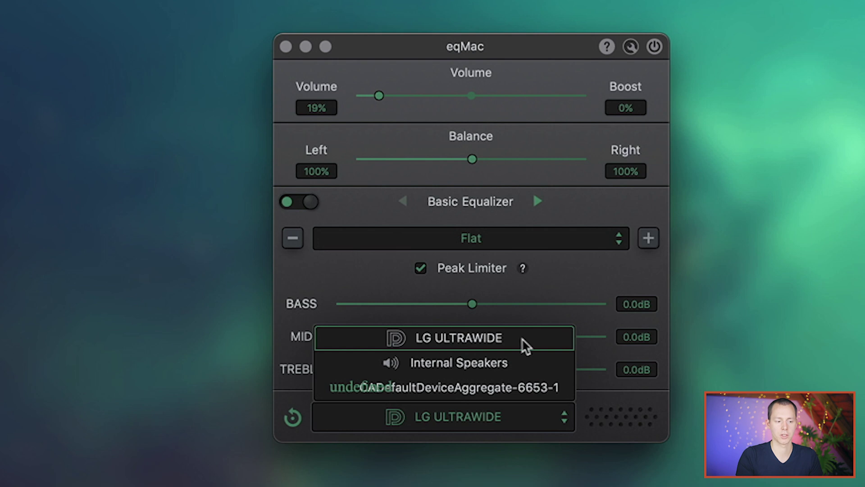
- Keep LG ULTRAWIDE selected as eqMac's output device and close the eqMac window
{"action": "left_click", "coordinate": [456, 419]}
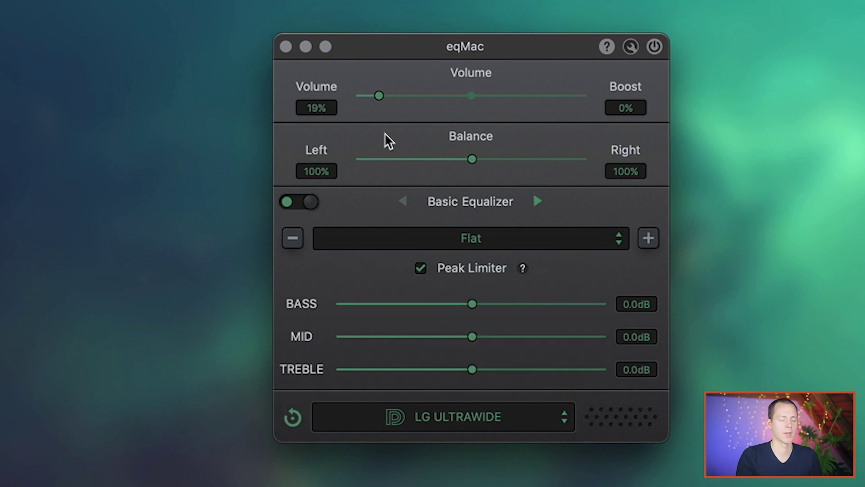
{"action": "left_click", "coordinate": [285, 47]}
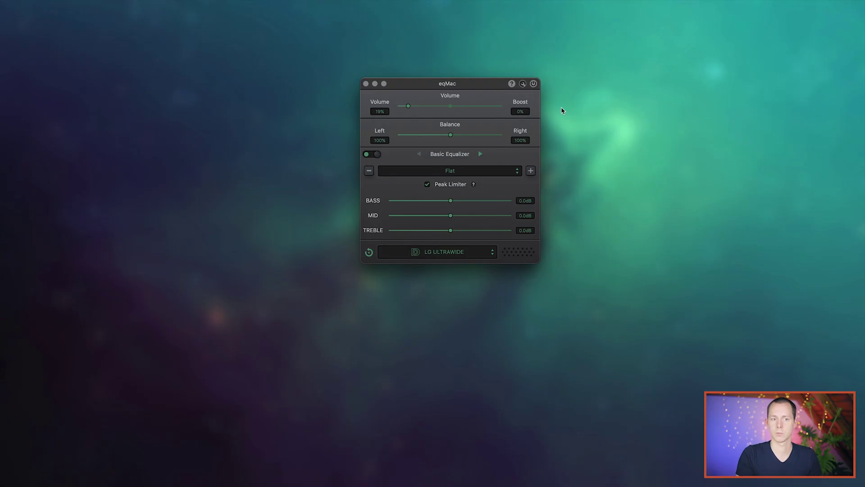
- Quit eqMac with its power button, confirm 'Yes, quit', and test the volume-up key
{"action": "left_click_drag", "start_coordinate": [486, 84], "coordinate": [487, 60]}
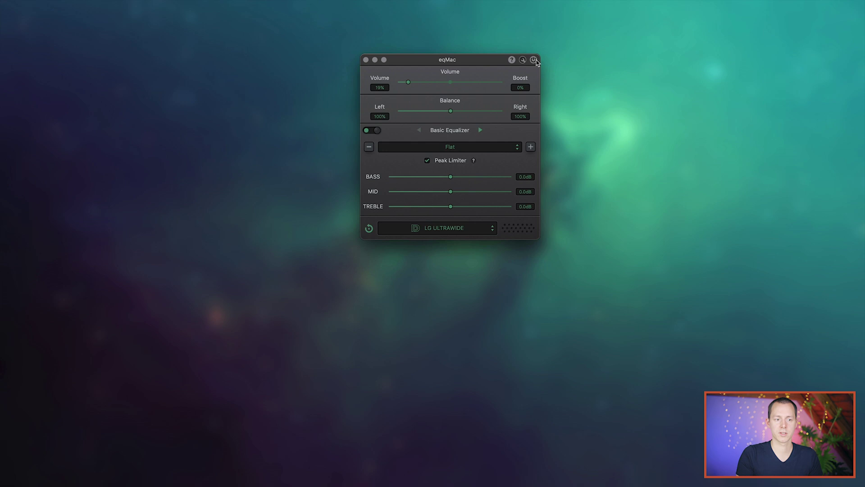
{"action": "left_click", "coordinate": [535, 60]}
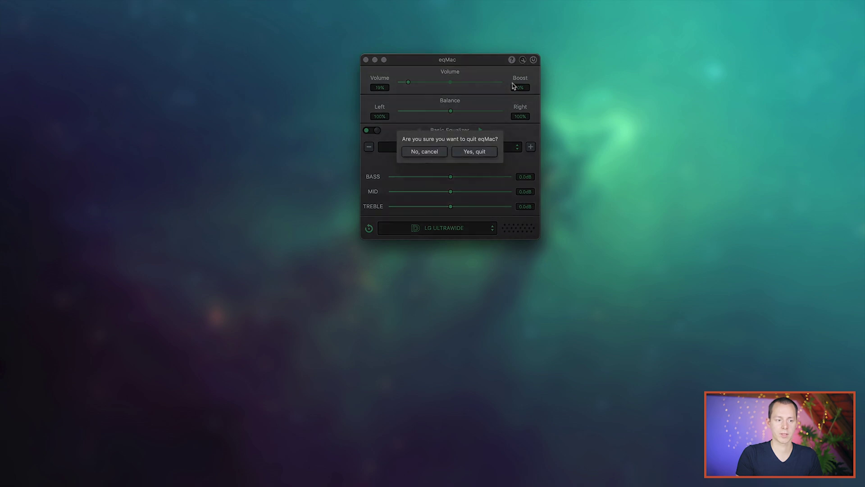
{"action": "left_click", "coordinate": [475, 151]}
{"action": "key", "text": "XF86AudioRaiseVolume"}
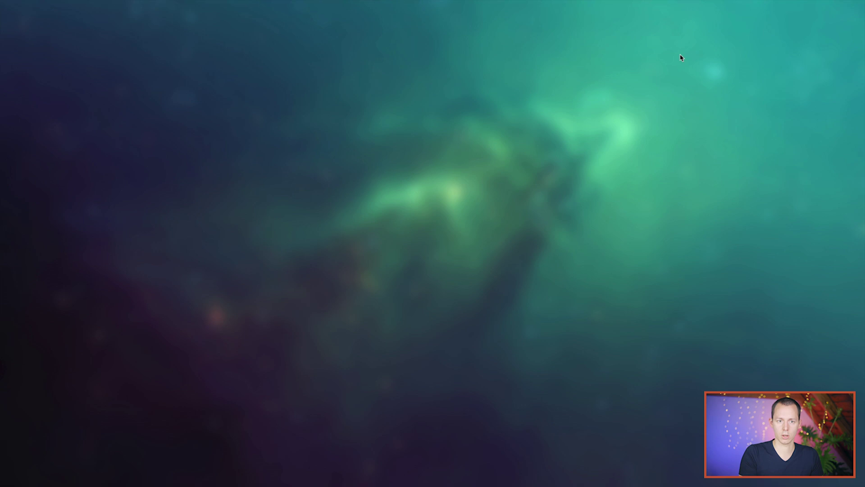
- Lower the system volume, then raise it back to about seven steps
{"action": "mouse_move", "coordinate": [589, 3]}
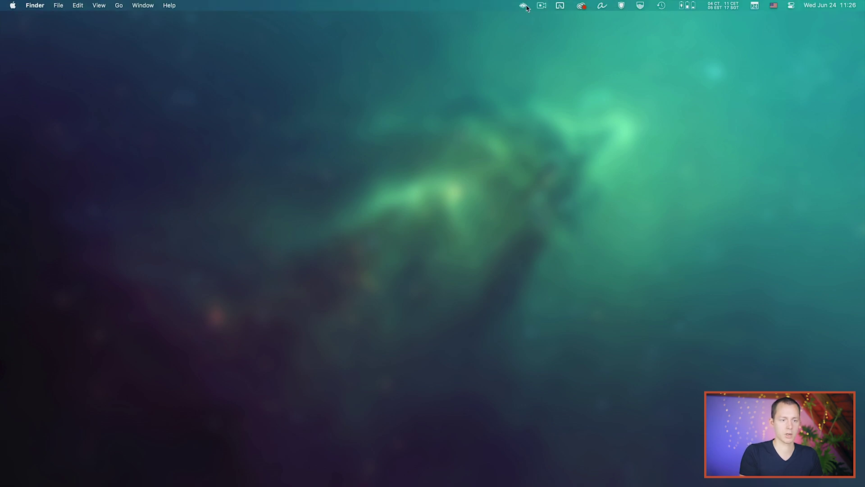
{"action": "key", "text": "XF86AudioLowerVolume"}
{"action": "key", "text": "XF86AudioLowerVolume"}
{"action": "key", "text": "XF86AudioLowerVolume"}
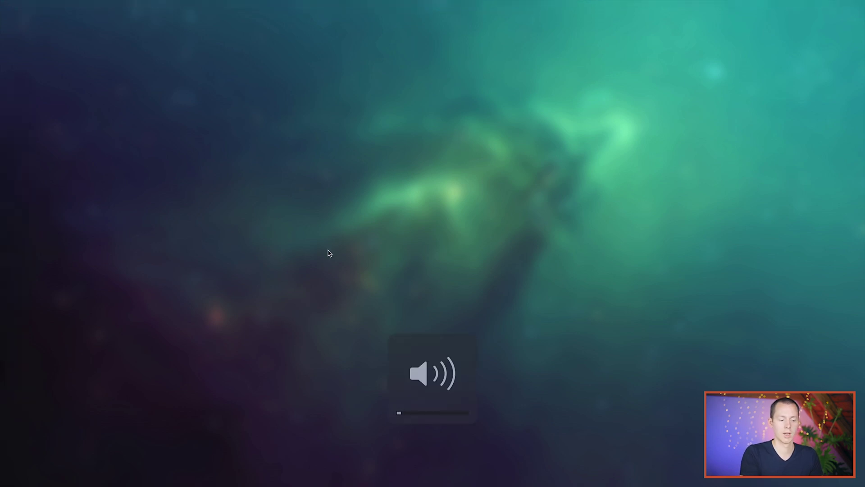
{"action": "key", "text": "XF86AudioRaiseVolume"}
{"action": "key", "text": "XF86AudioRaiseVolume"}
{"action": "key", "text": "XF86AudioRaiseVolume"}
{"action": "key", "text": "XF86AudioRaiseVolume"}
{"action": "key", "text": "XF86AudioRaiseVolume"}
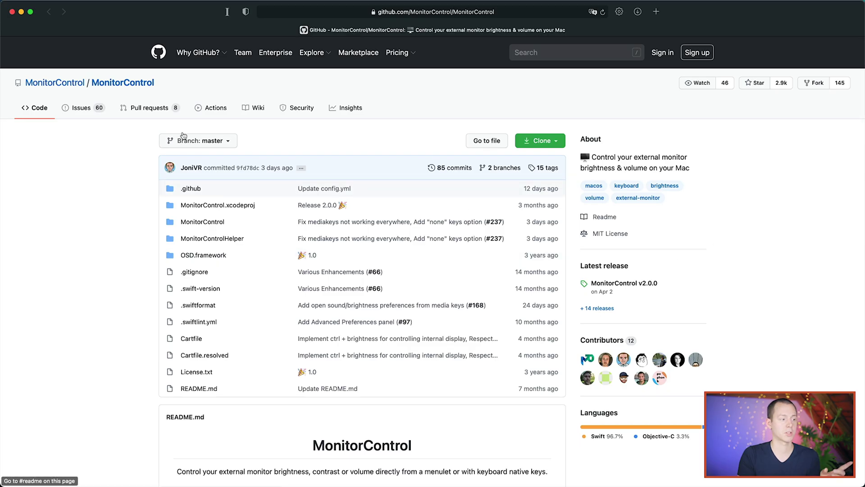
- Scroll through the MonitorControl README screenshots and bring the Safari window to the front
{"action": "scroll", "coordinate": [823, 195], "scroll_direction": "down", "scroll_amount": 15}
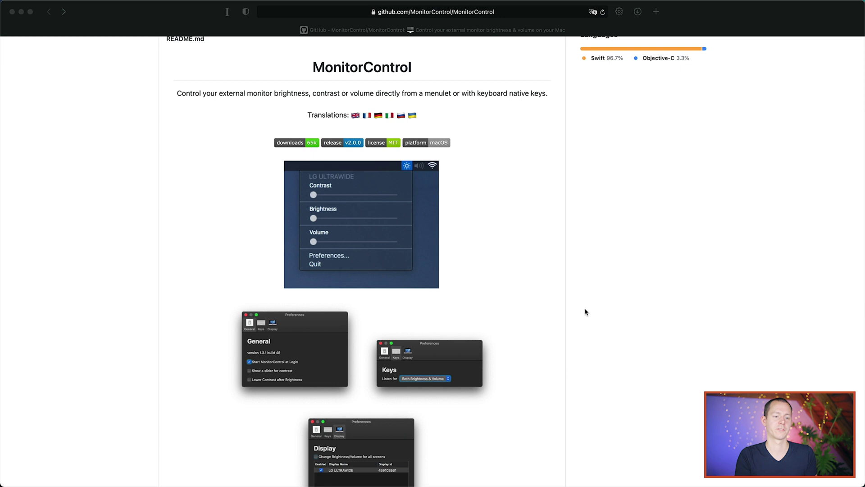
{"action": "scroll", "coordinate": [497, 225], "scroll_direction": "up", "scroll_amount": 2}
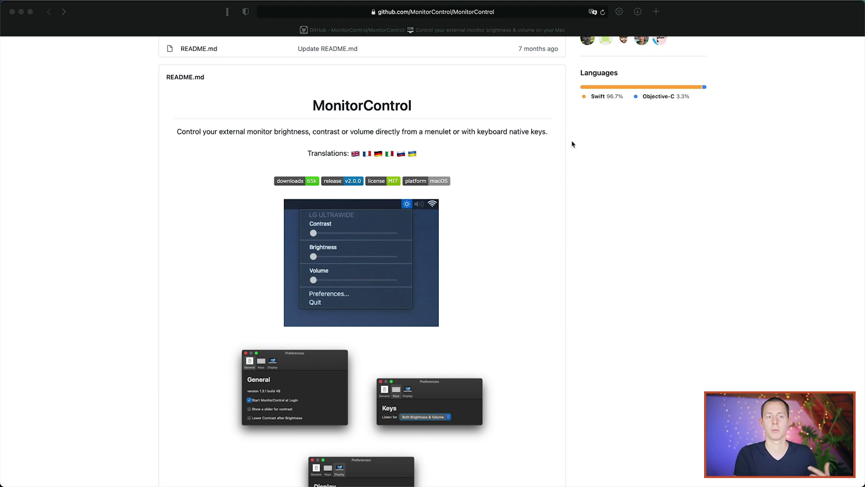
{"action": "left_click", "coordinate": [562, 126]}
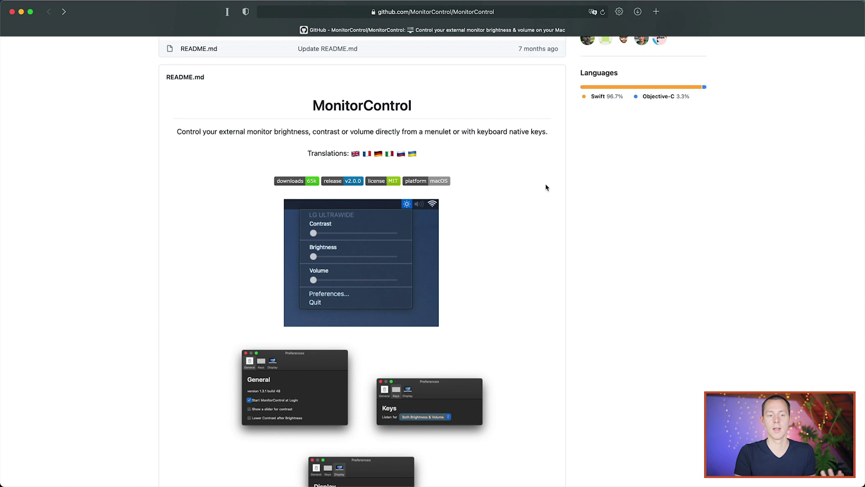
- From the MonitorControl menu, dim the LG ULTRAWIDE brightness, then restore it to full
{"action": "left_click", "coordinate": [506, 5]}
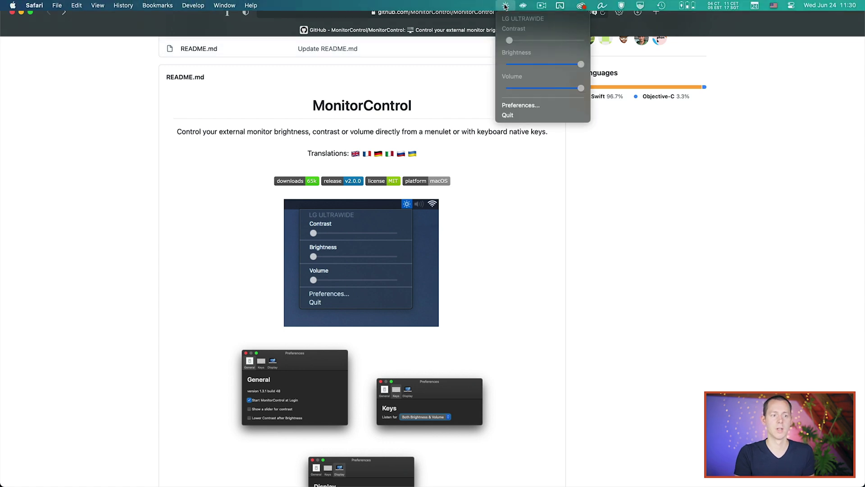
{"action": "left_click", "coordinate": [502, 6]}
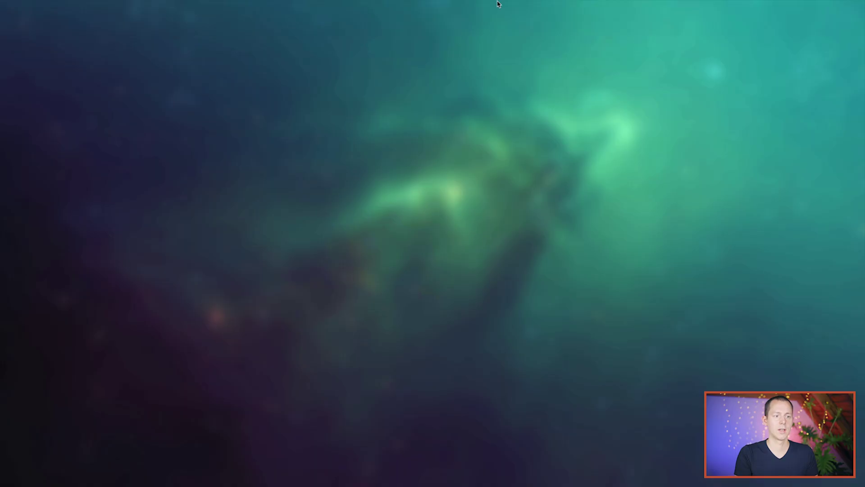
{"action": "left_click", "coordinate": [504, 4]}
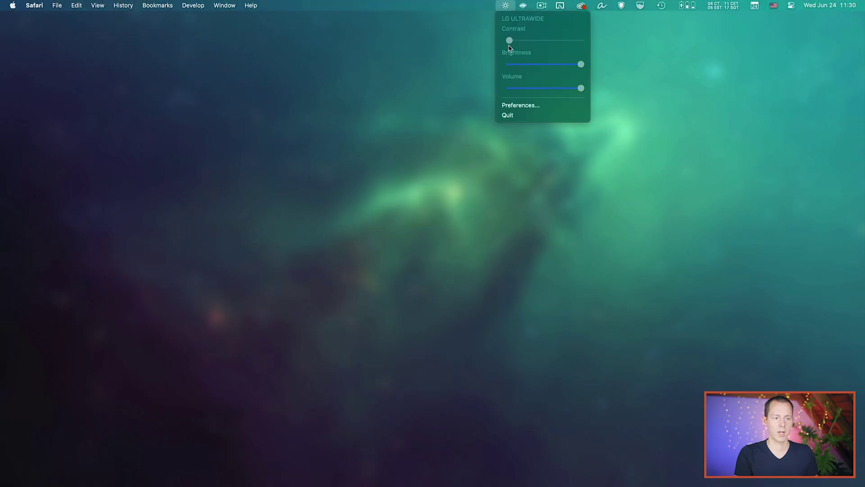
{"action": "left_click_drag", "start_coordinate": [566, 68], "coordinate": [532, 69]}
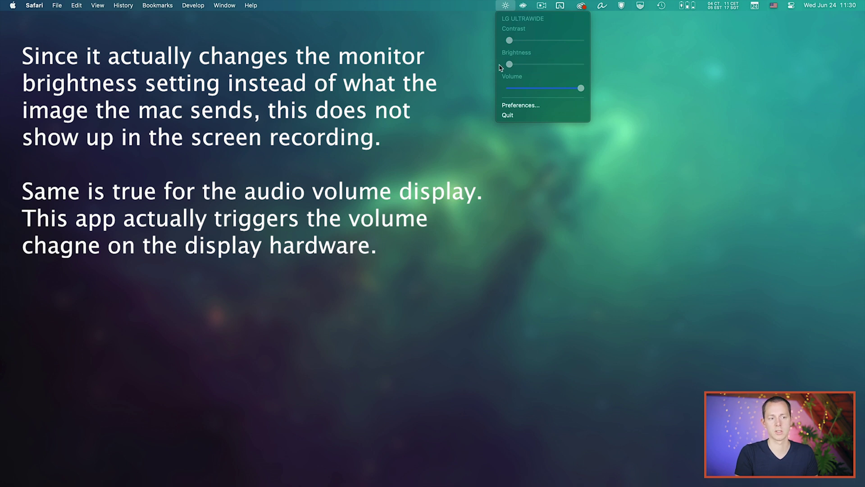
{"action": "left_click_drag", "start_coordinate": [592, 66], "coordinate": [586, 90]}
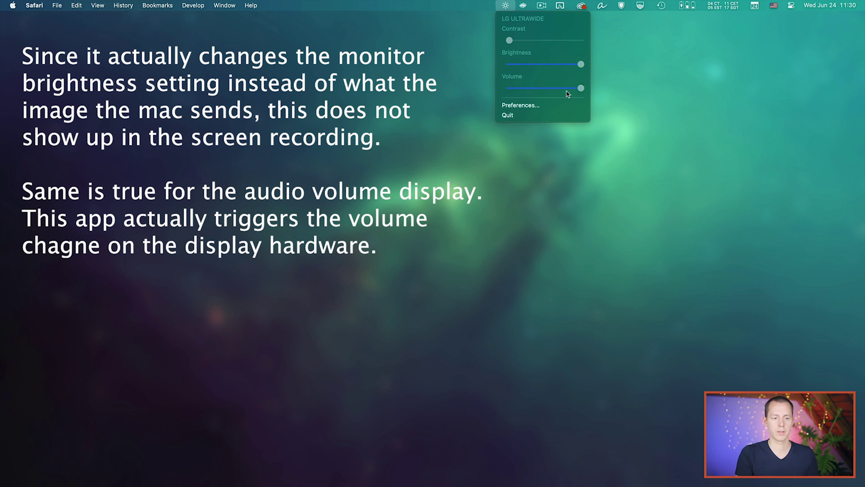